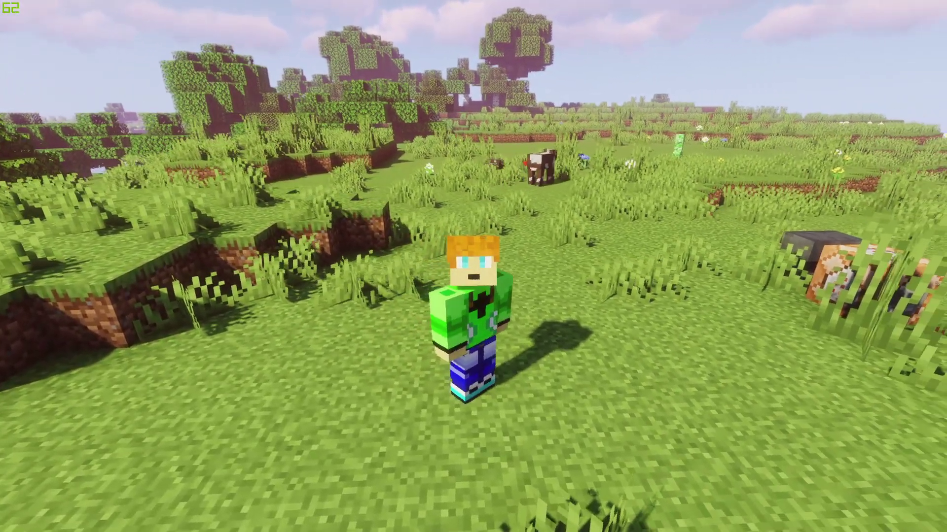
# Step: Switch to first-person, walk among the cows toward the village houses, then pause with Esc
pyautogui.press('F5')
pyautogui.press('w')
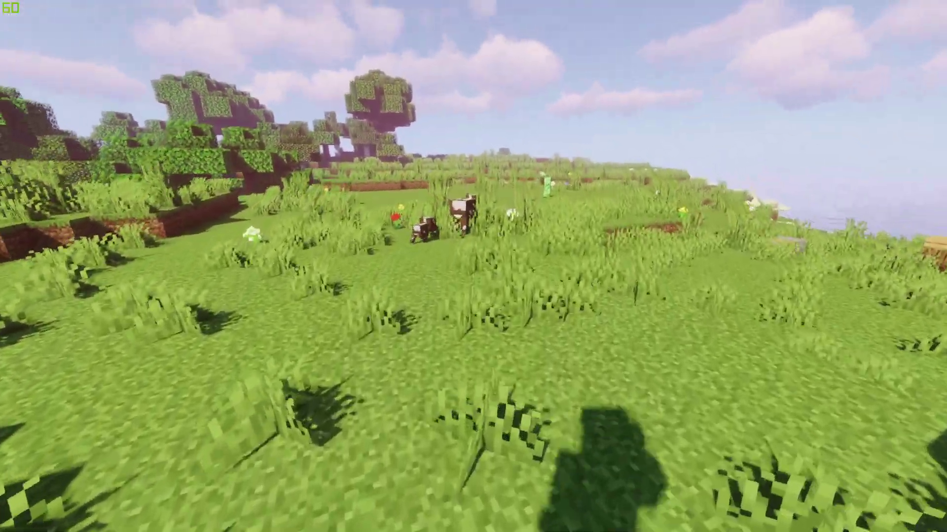
pyautogui.press('w')
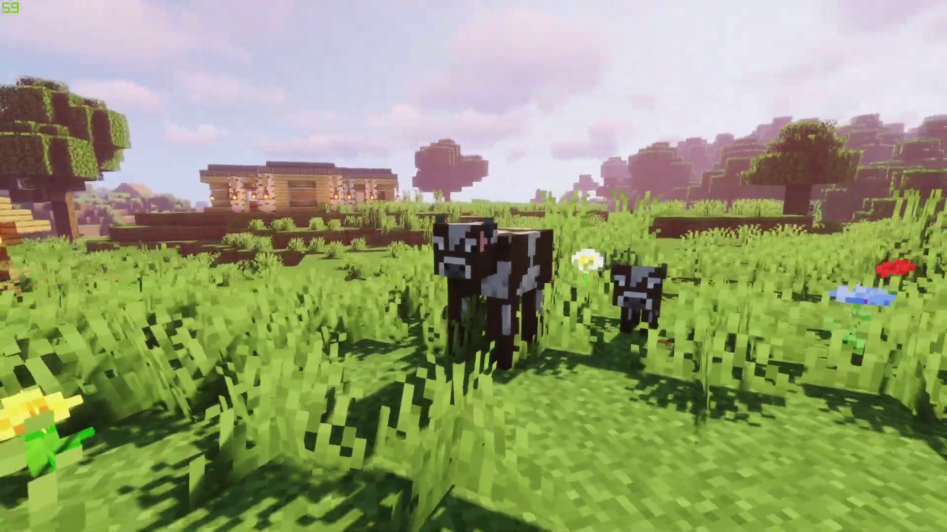
pyautogui.press('w')
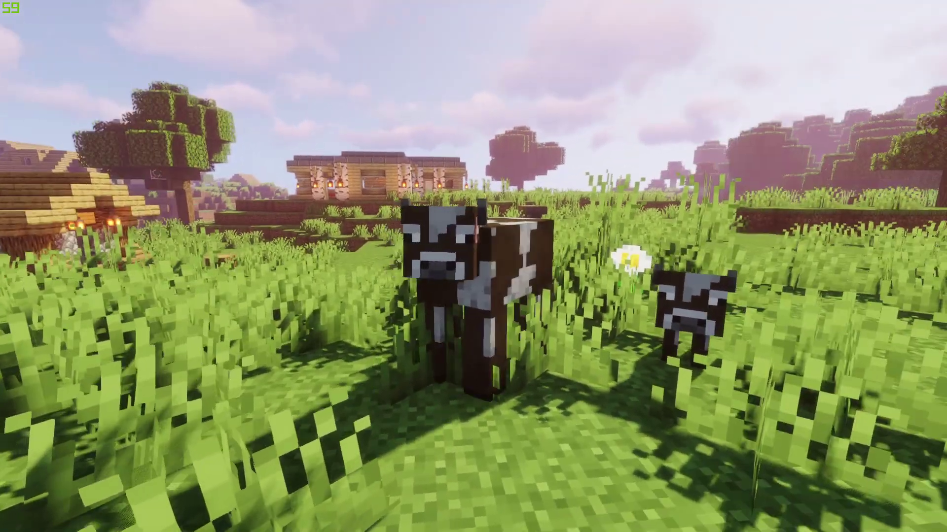
pyautogui.press('w')
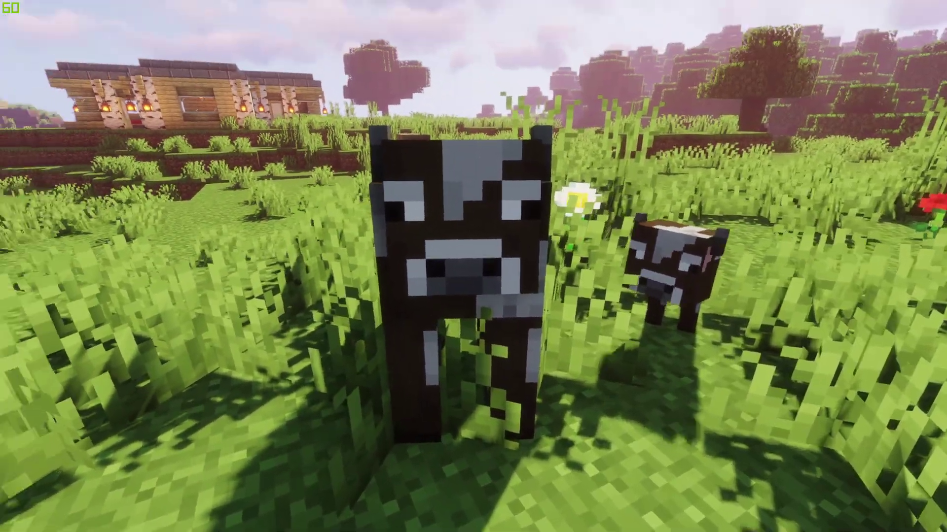
pyautogui.press('w')
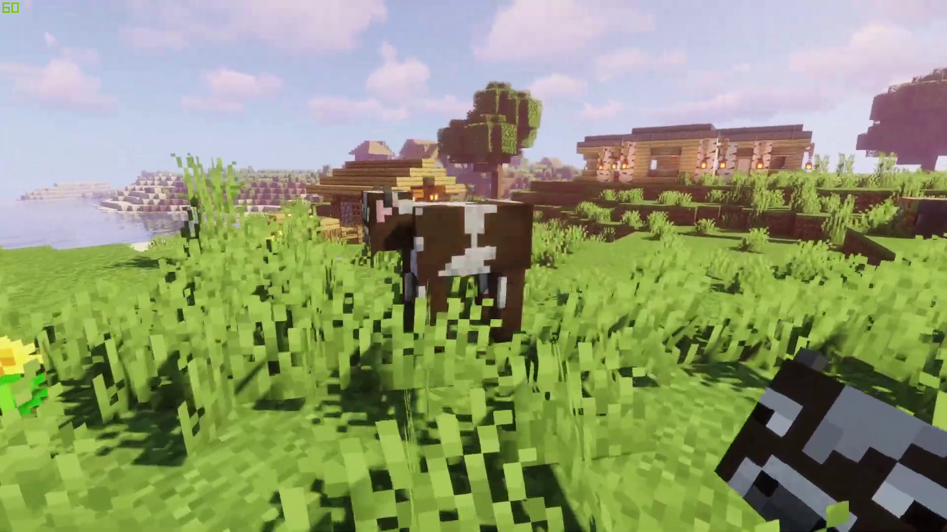
pyautogui.press('w')
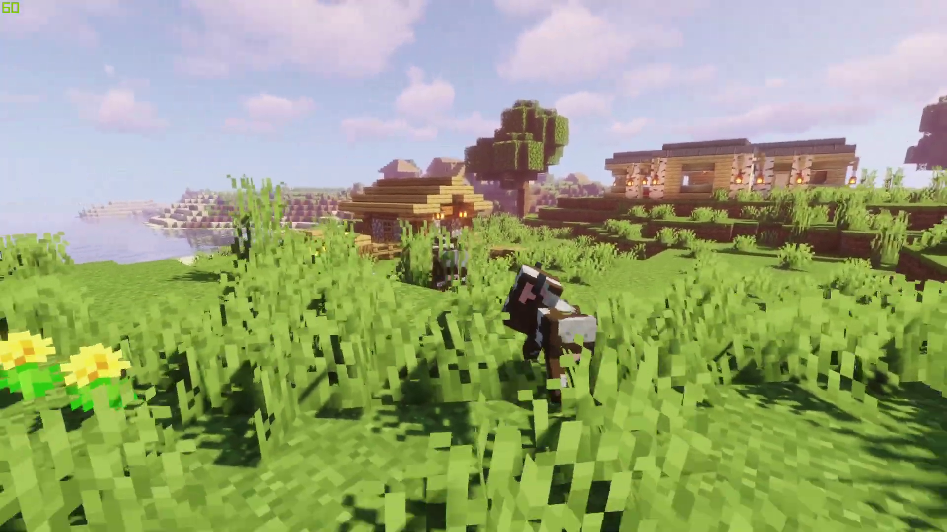
pyautogui.press('w')
pyautogui.press('w')
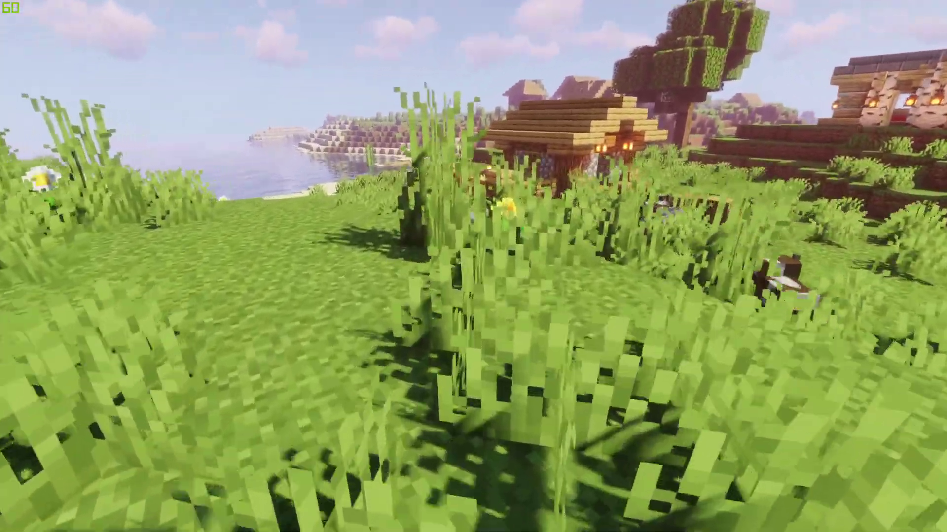
pyautogui.press('w')
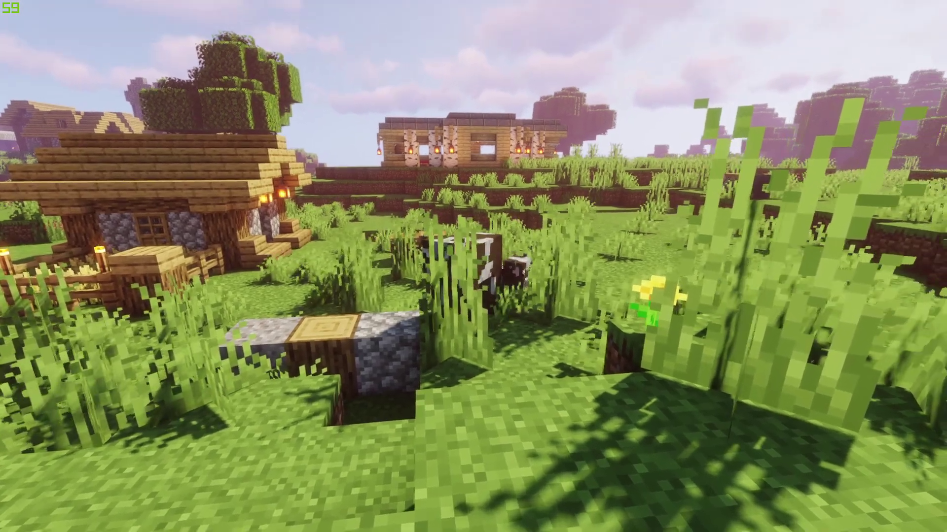
pyautogui.press('w')
pyautogui.press('Escape')
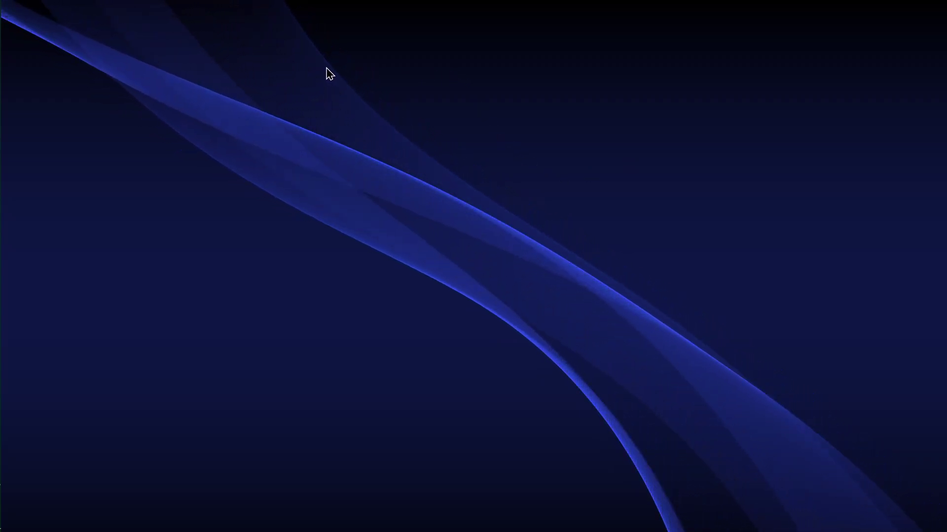
# Step: In File Explorer, peek into the Desktop's Template folder, return to Desktop, and play old hurt sound.mp3
pyautogui.moveTo(1, 84)
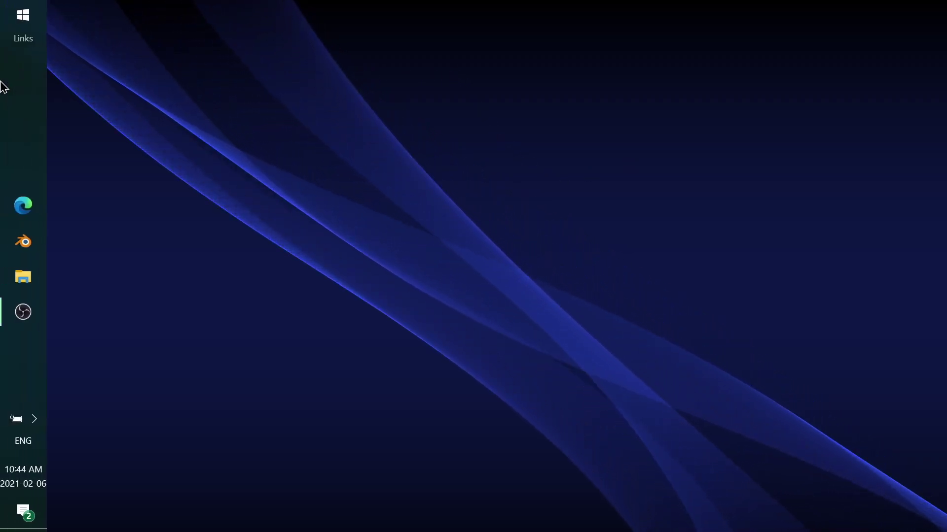
pyautogui.click(5, 285)
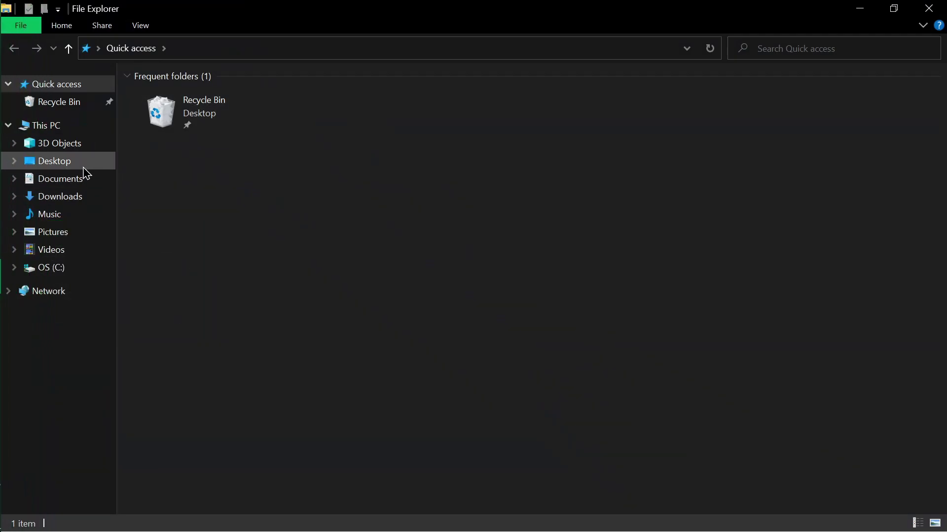
pyautogui.click(81, 163)
pyautogui.doubleClick(198, 99)
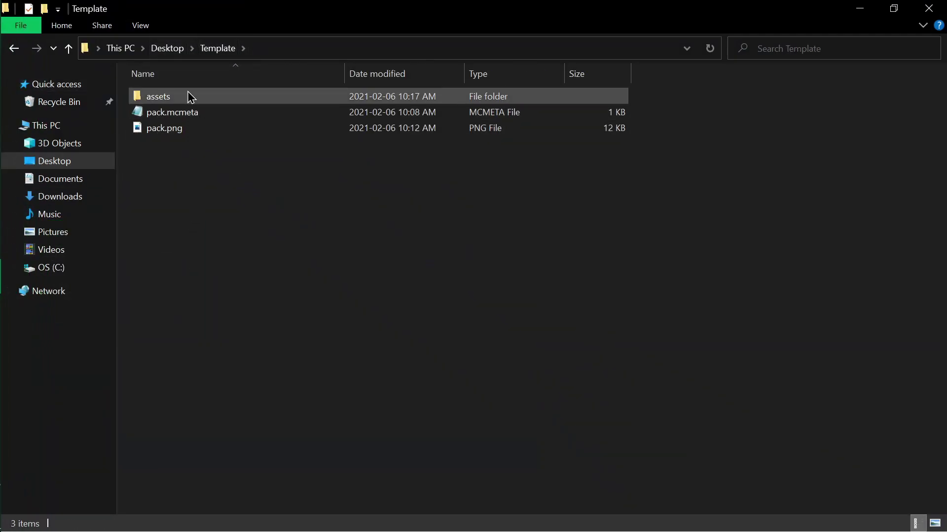
pyautogui.click(172, 48)
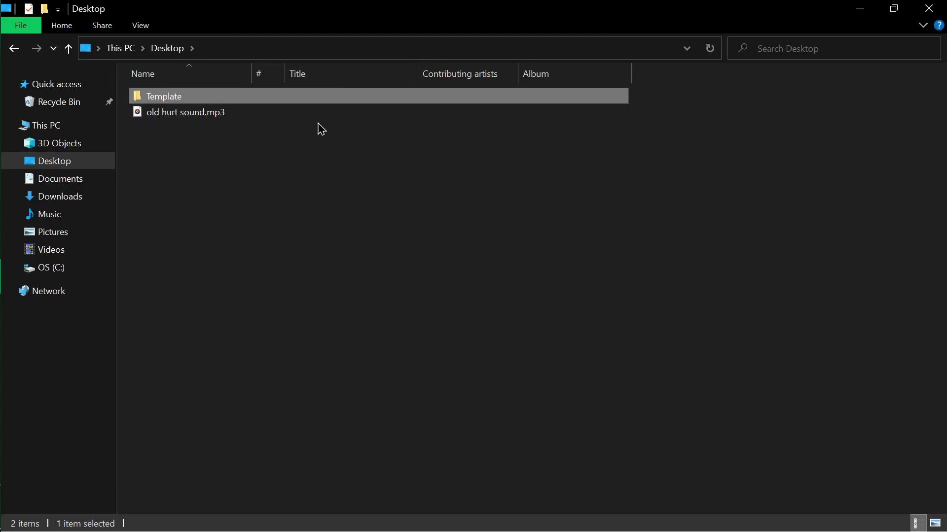
pyautogui.doubleClick(294, 114)
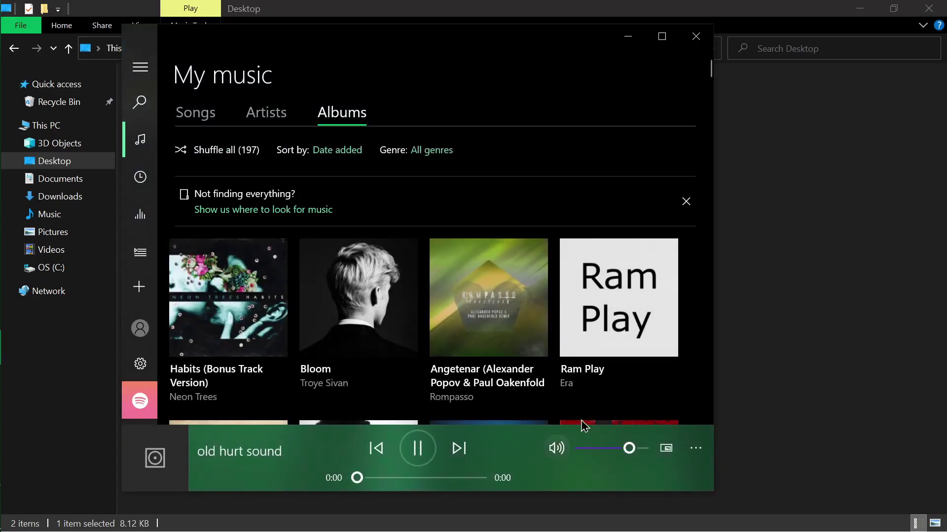
# Step: Close Groove Music and launch Microsoft Edge
pyautogui.click(694, 38)
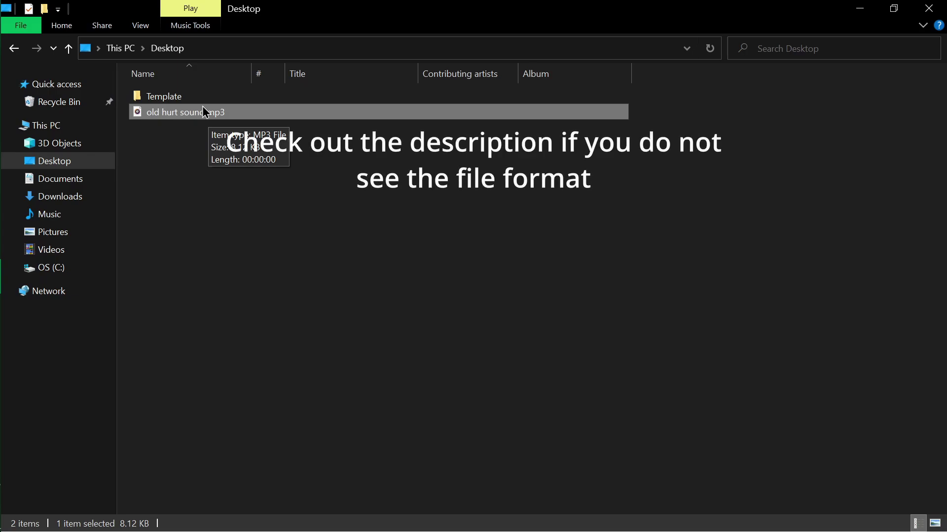
pyautogui.click(5, 210)
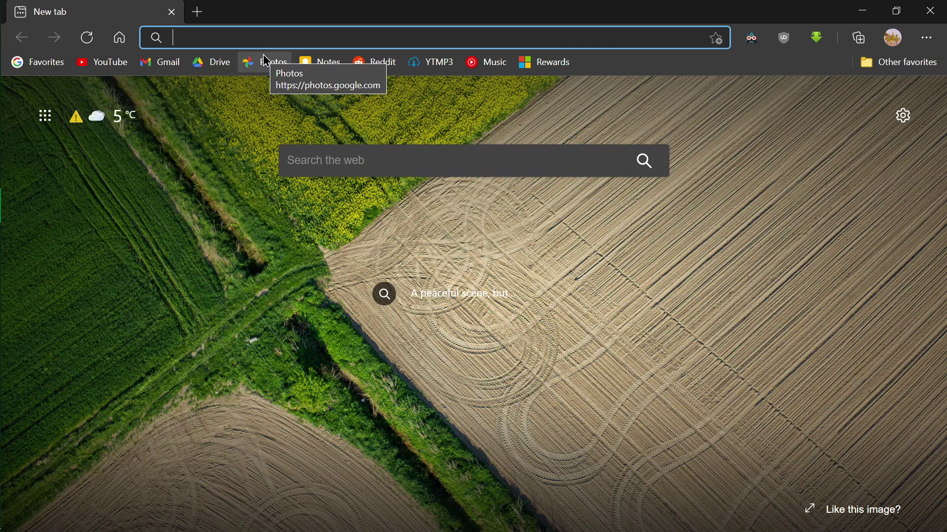
# Step: Search the web for 'mp3 to ogg' and open Convertio's MP3 to OGG converter
pyautogui.write('mp3 ')
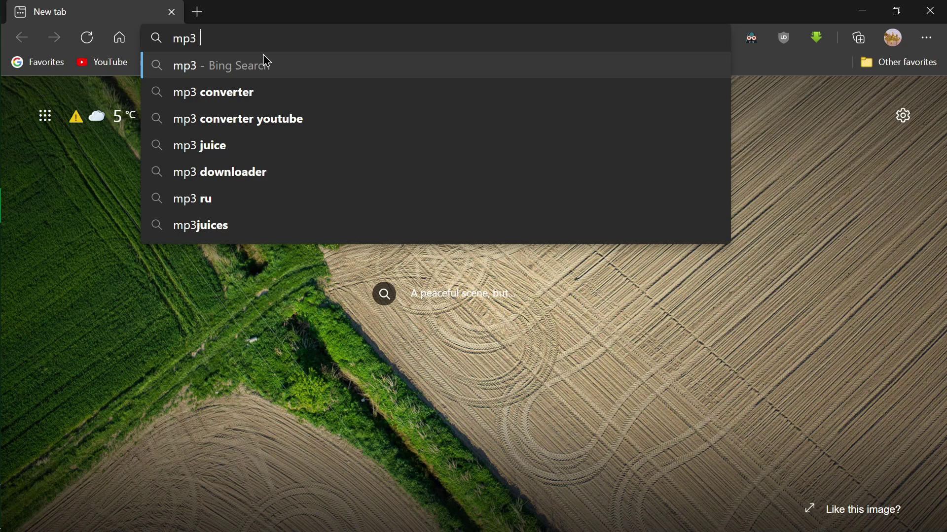
pyautogui.write('to ogg')
pyautogui.press('Return')
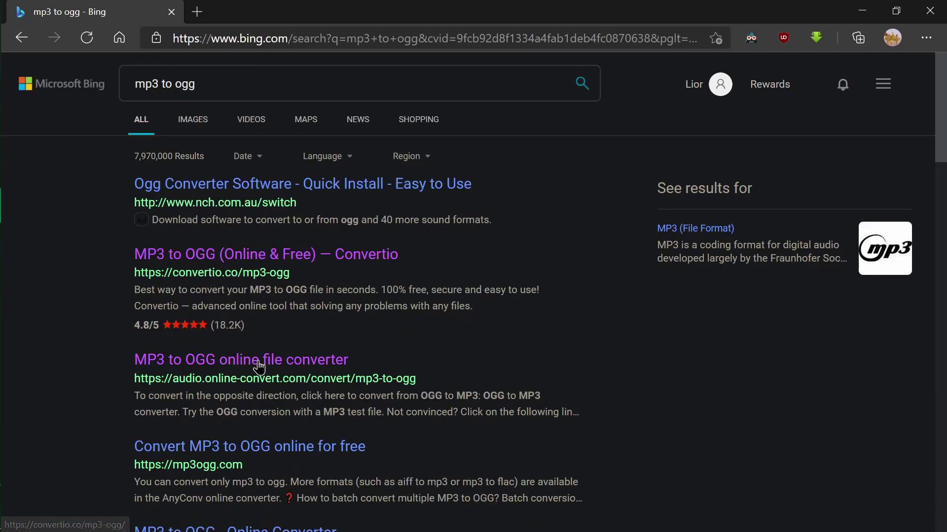
pyautogui.click(272, 260)
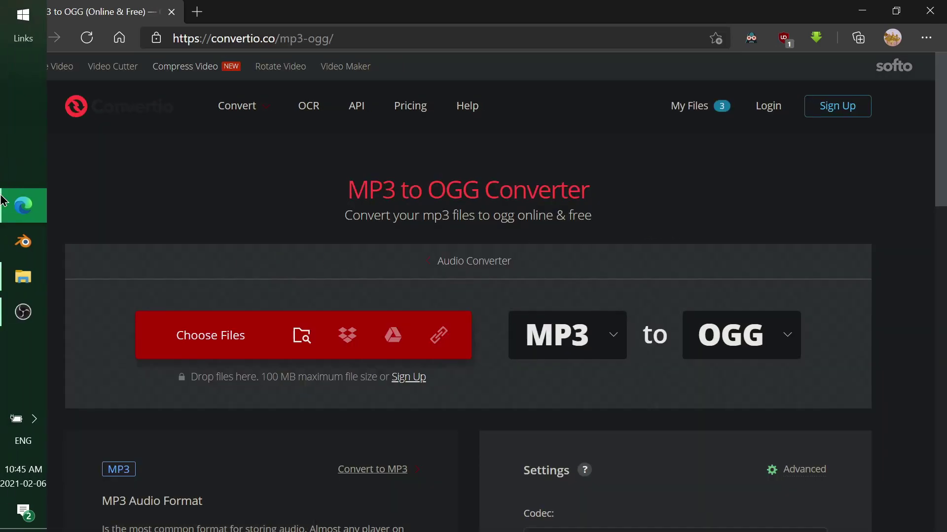
# Step: Drag old hurt sound.mp3 from a resized Explorer window into Convertio and convert it to OGG
pyautogui.click(21, 284)
pyautogui.moveTo(545, 6); pyautogui.dragTo(803, 97)
pyautogui.moveTo(708, 206); pyautogui.dragTo(372, 214)
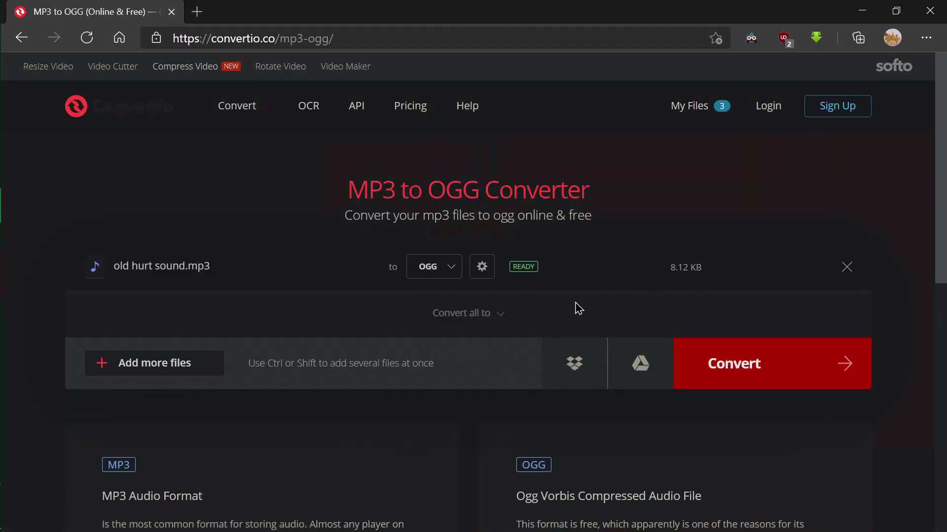
pyautogui.click(762, 376)
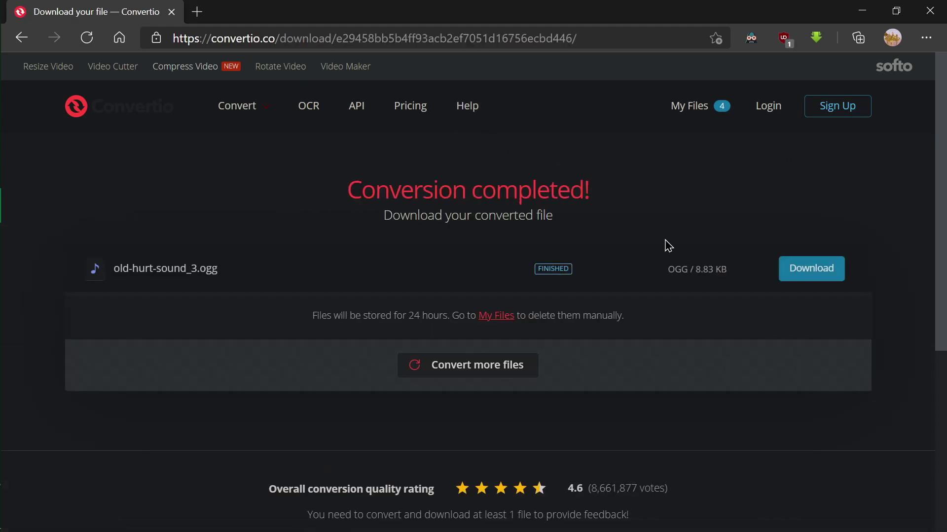
# Step: Download old-hurt-sound_3.ogg and move it from Downloads onto the Desktop folder
pyautogui.click(815, 272)
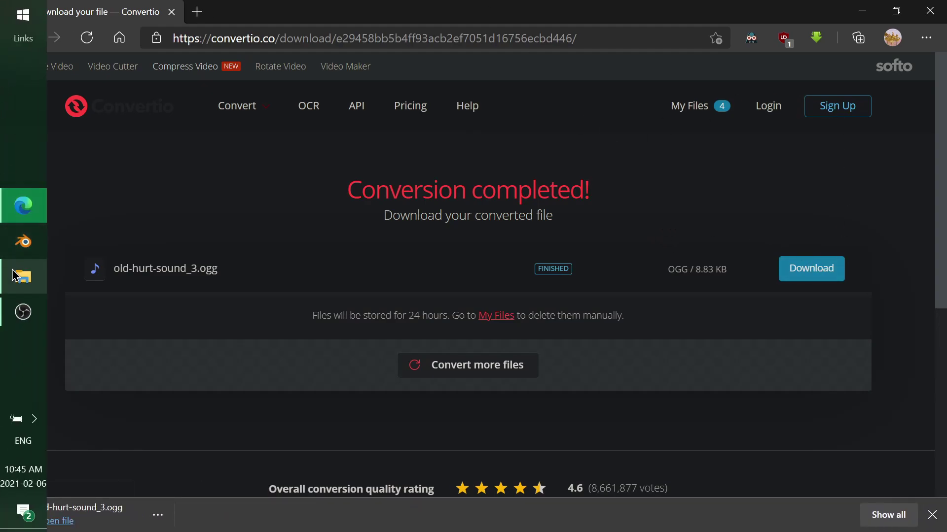
pyautogui.click(15, 277)
pyautogui.click(567, 287)
pyautogui.moveTo(690, 231); pyautogui.dragTo(606, 251)
pyautogui.click(606, 250)
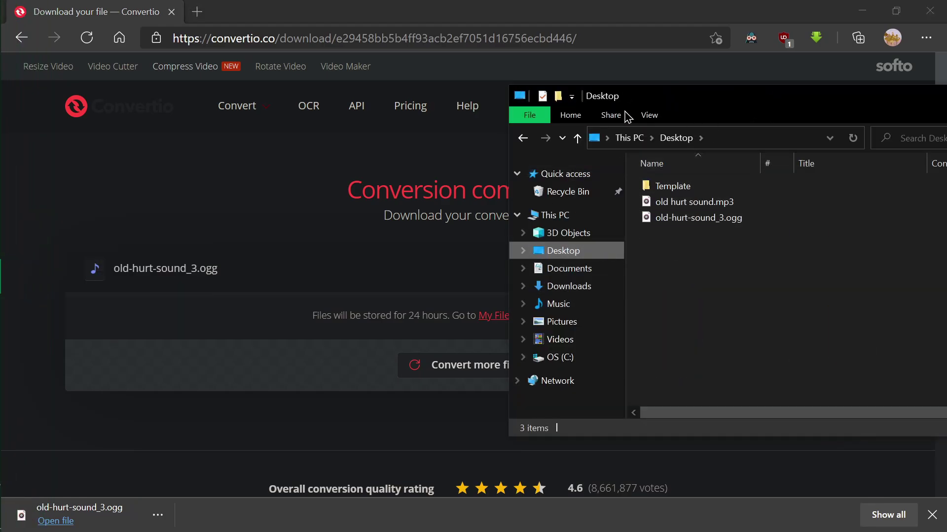
# Step: Move the Explorer window left and hide the browser so the Desktop folder fills the screen
pyautogui.moveTo(659, 99); pyautogui.dragTo(335, 68)
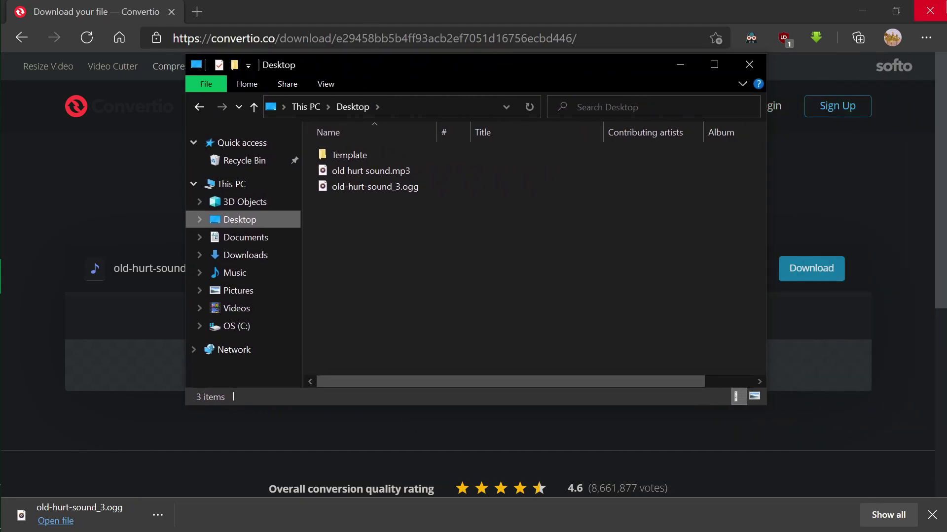
pyautogui.press('super+Home')
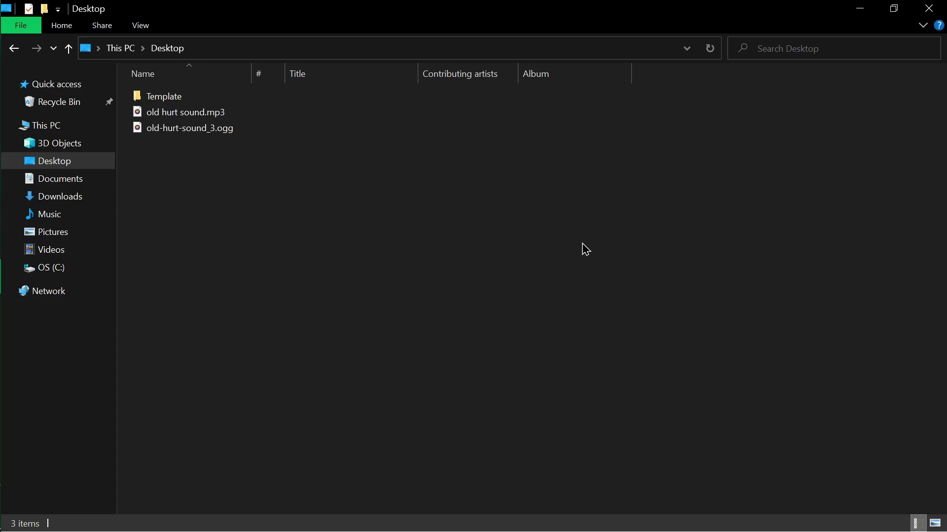
# Step: Open the Roaming AppData folder by running %appdata% from the Run prompt
pyautogui.press('super+r')
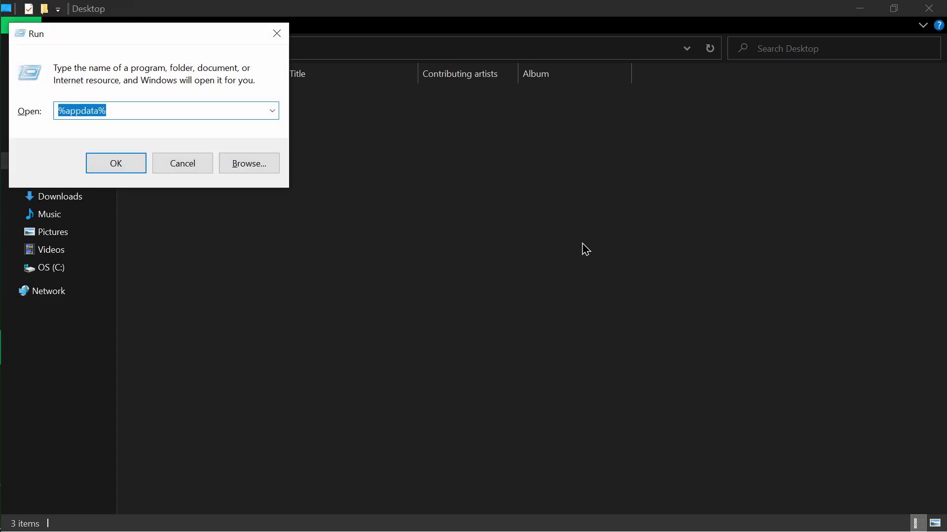
pyautogui.moveTo(123, 39); pyautogui.dragTo(460, 179)
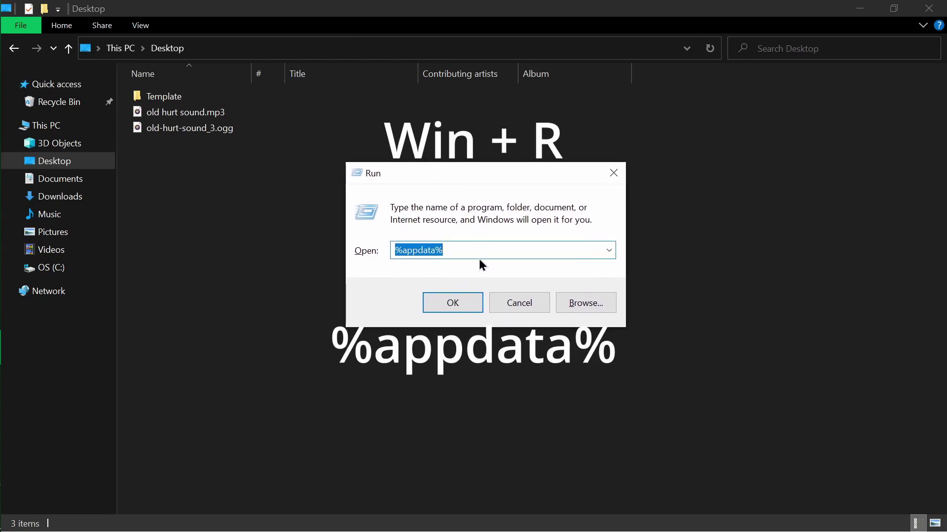
pyautogui.click(452, 304)
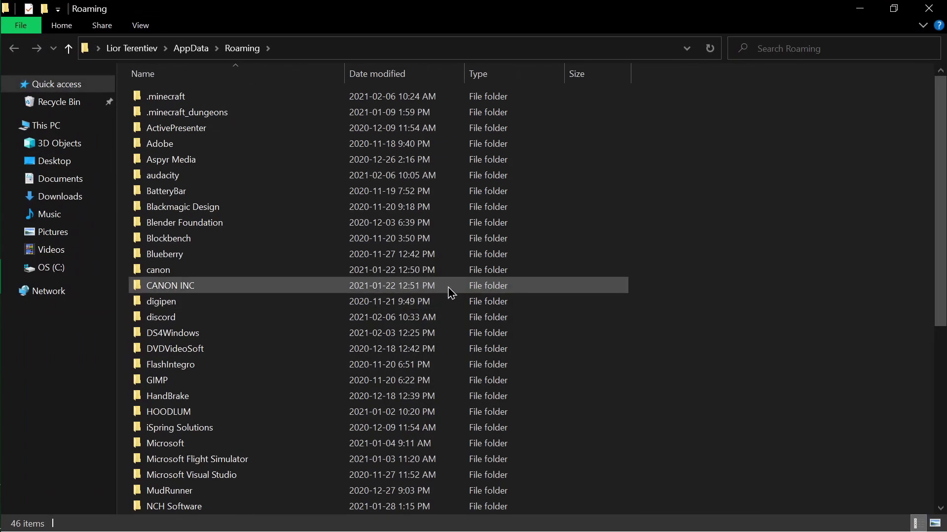
# Step: Browse to .minecraft\assets\indexes, select 1.16.json, and close the document window that opened
pyautogui.doubleClick(394, 99)
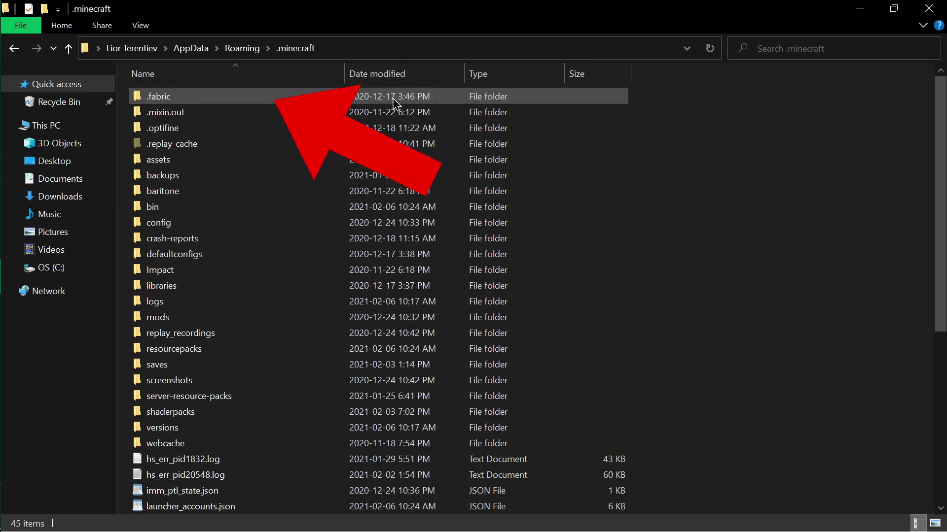
pyautogui.doubleClick(370, 159)
pyautogui.doubleClick(306, 96)
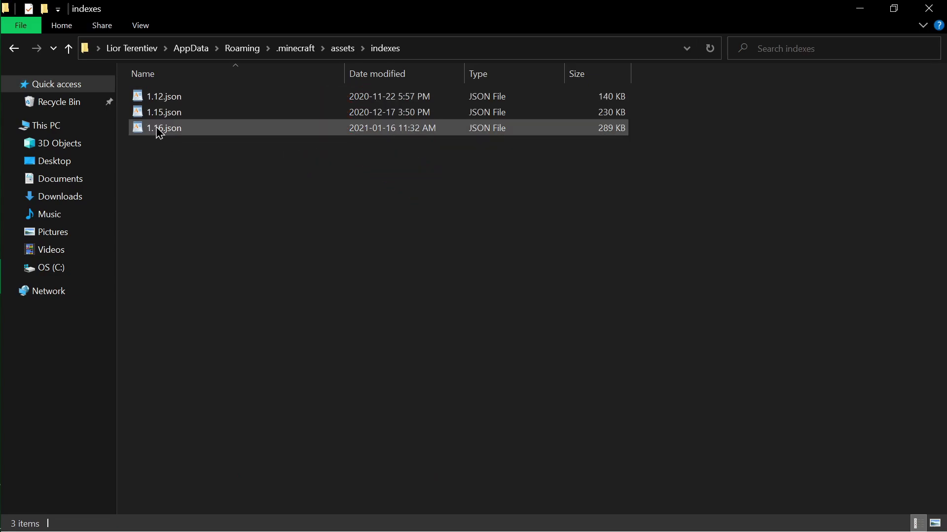
pyautogui.click(163, 129)
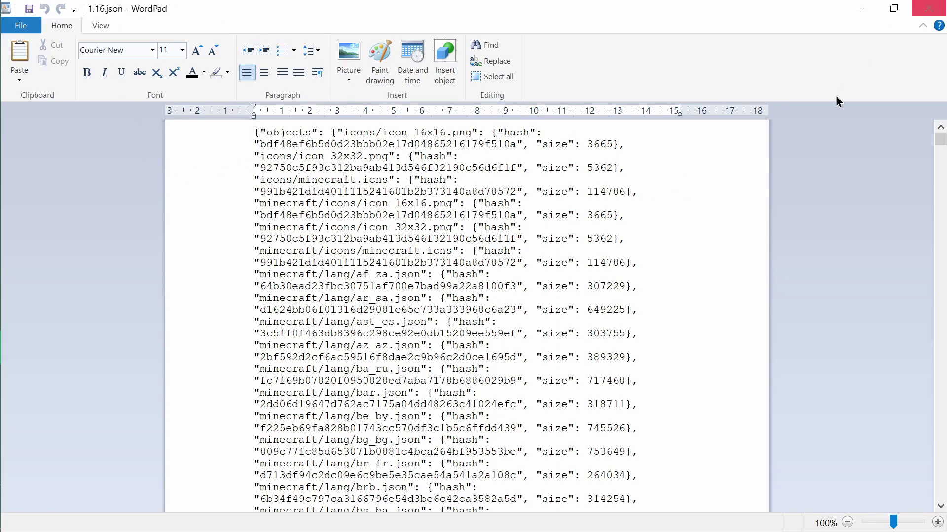
pyautogui.click(929, 8)
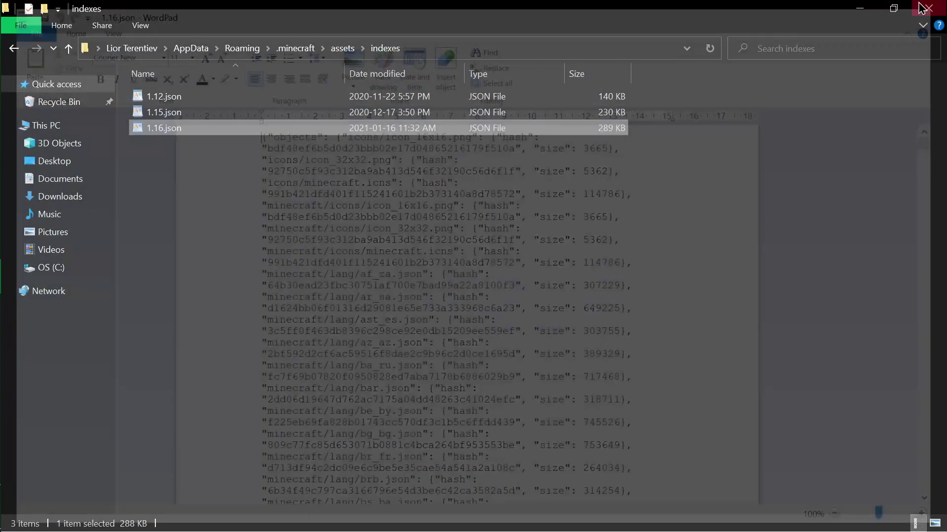
# Step: Open 1.16.json with WordPad via Open with > Choose another app > More apps, then start Find
pyautogui.rightClick(262, 129)
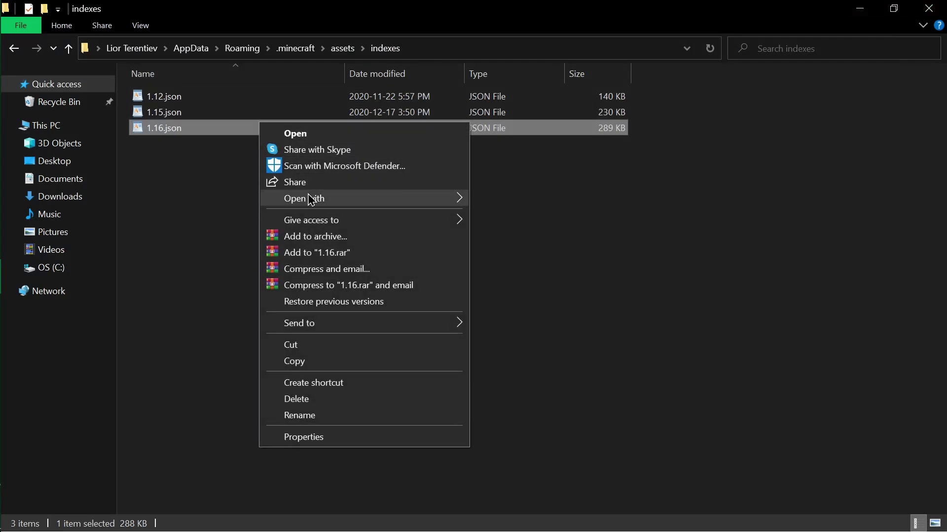
pyautogui.moveTo(311, 199)
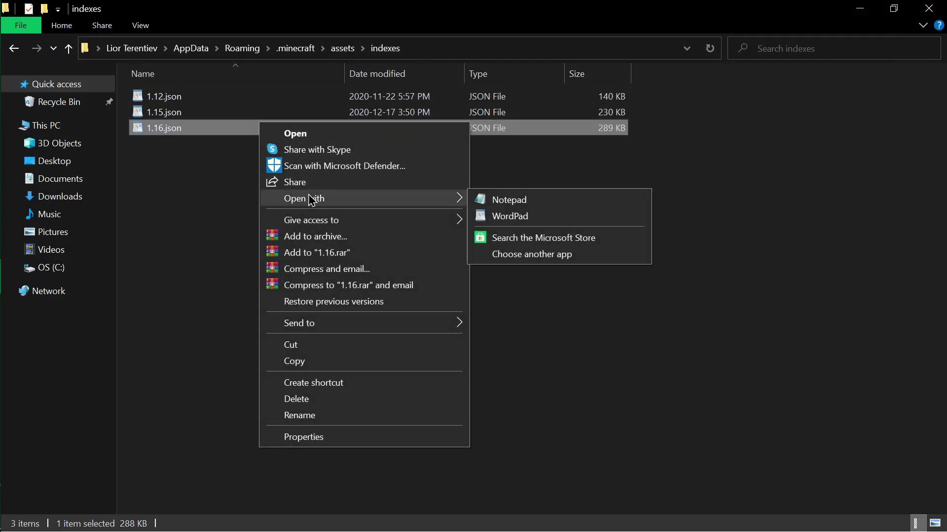
pyautogui.click(576, 260)
pyautogui.click(377, 353)
pyautogui.scroll(-5, 516, 296)
pyautogui.scroll(5, 494, 365)
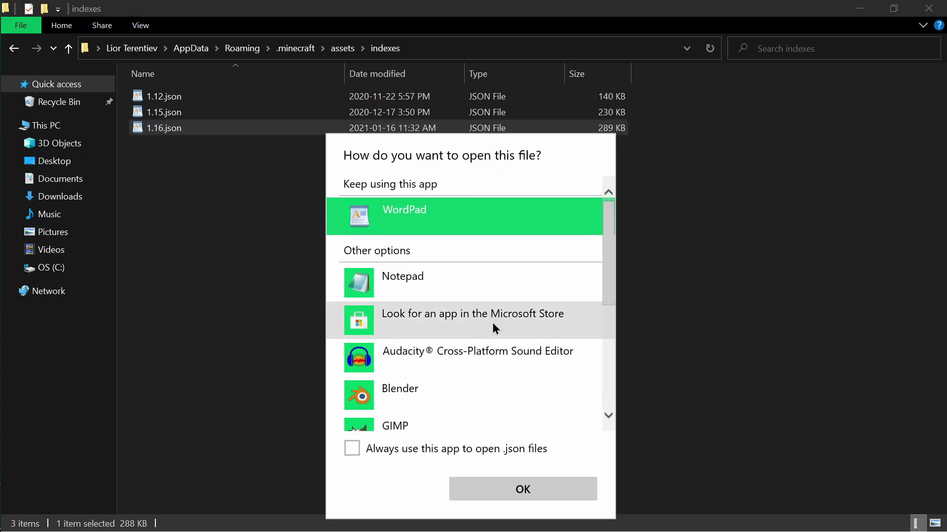
pyautogui.click(454, 491)
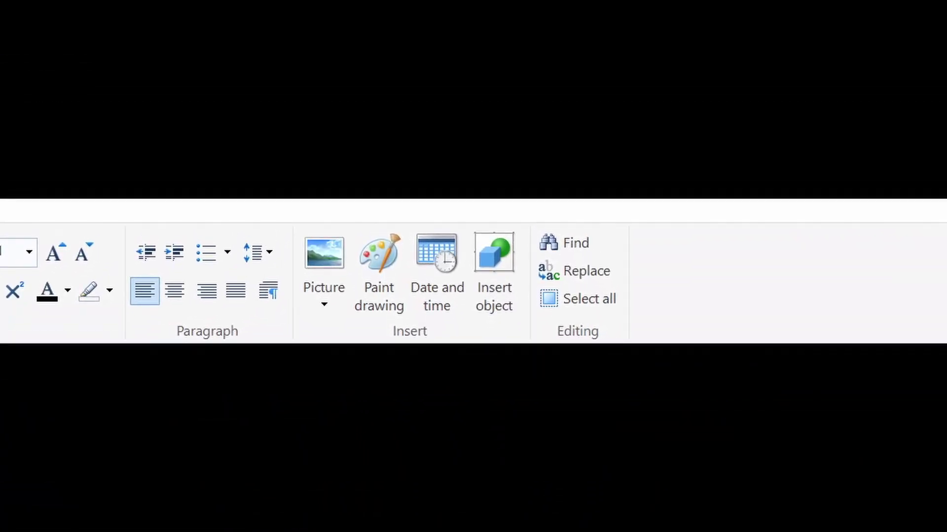
pyautogui.click(558, 245)
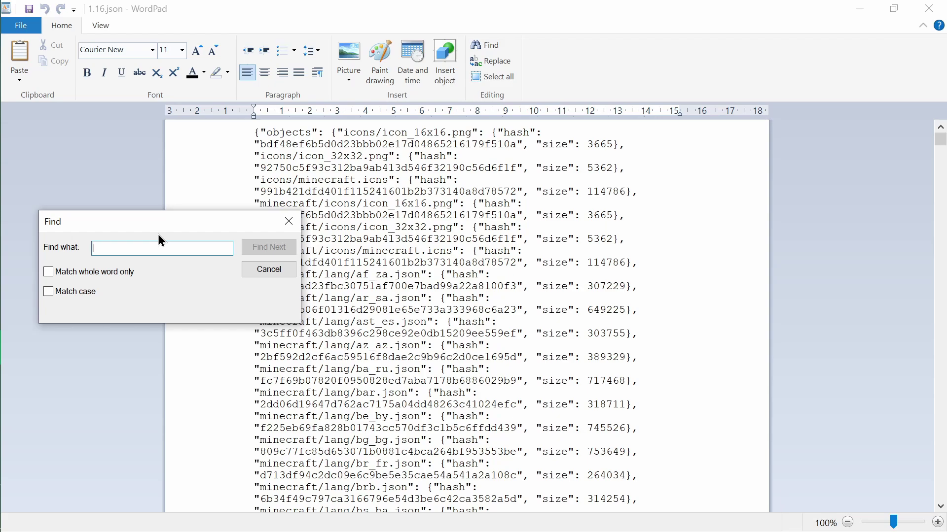
# Step: Search for 'cow' and step past the milk matches to minecraft/sounds/mob/cow/hurt1.ogg
pyautogui.write('cow')
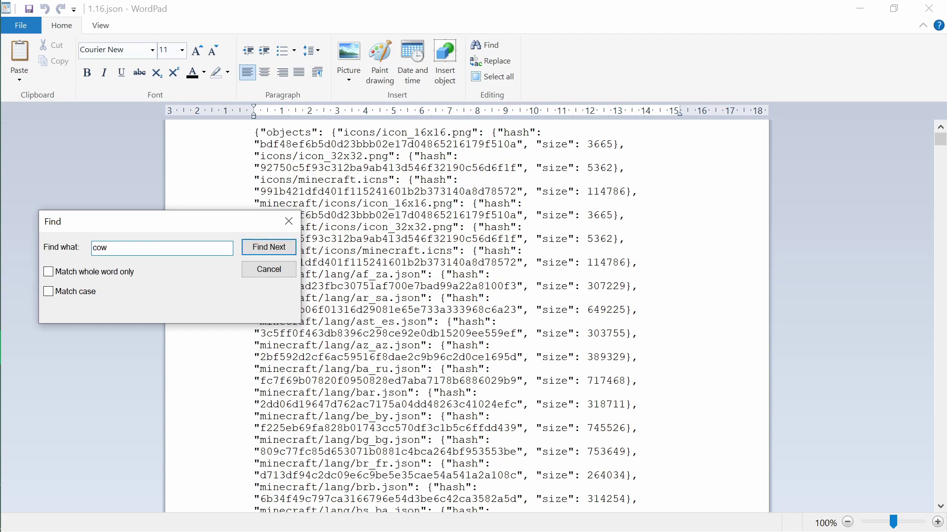
pyautogui.press('Return')
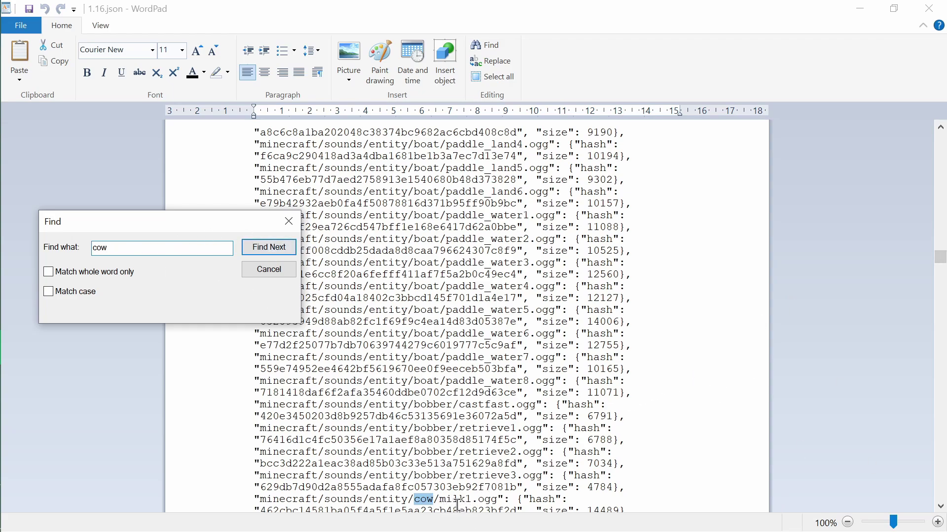
pyautogui.click(275, 253)
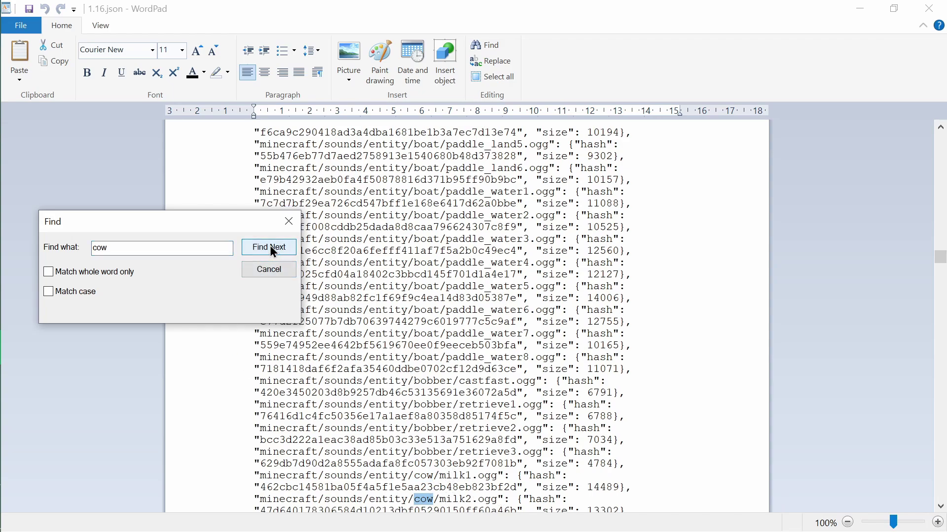
pyautogui.click(275, 253)
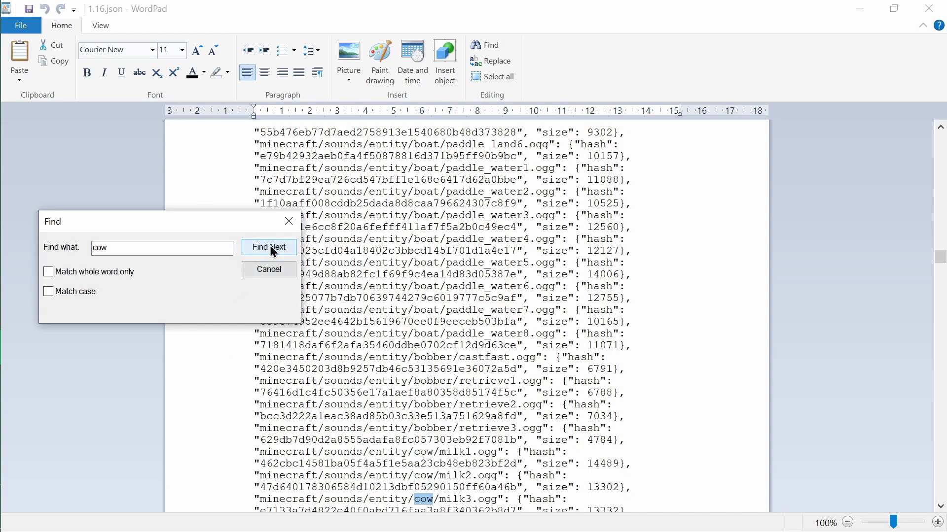
pyautogui.click(275, 253)
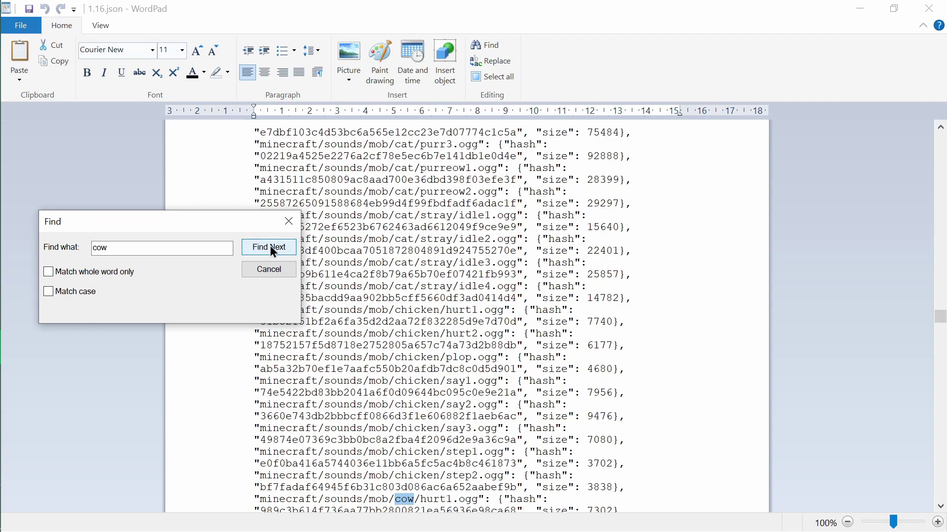